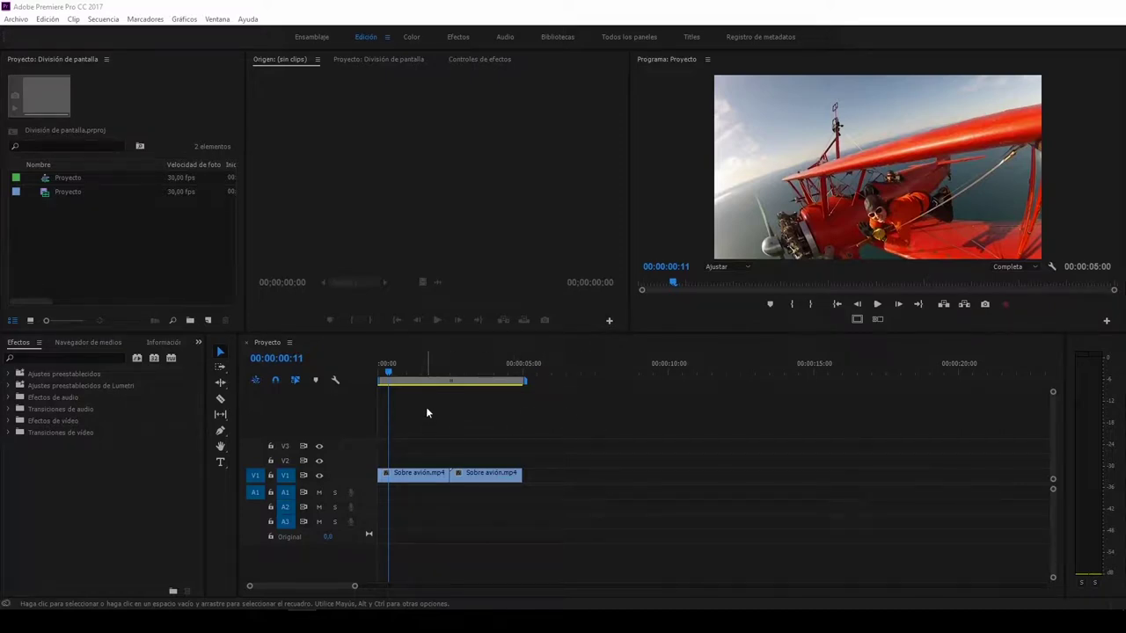
Step: Scrub the playhead through the sequence to preview the Sobre avión footage
drag(409, 378, 448, 387)
shift+click(425, 478)
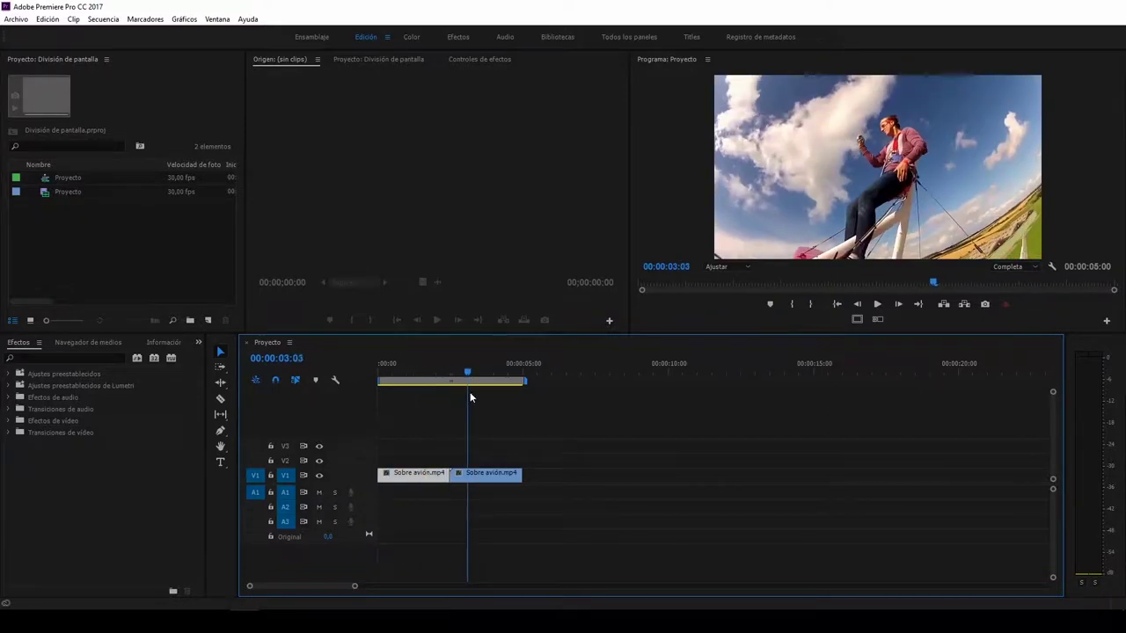
drag(448, 387, 421, 387)
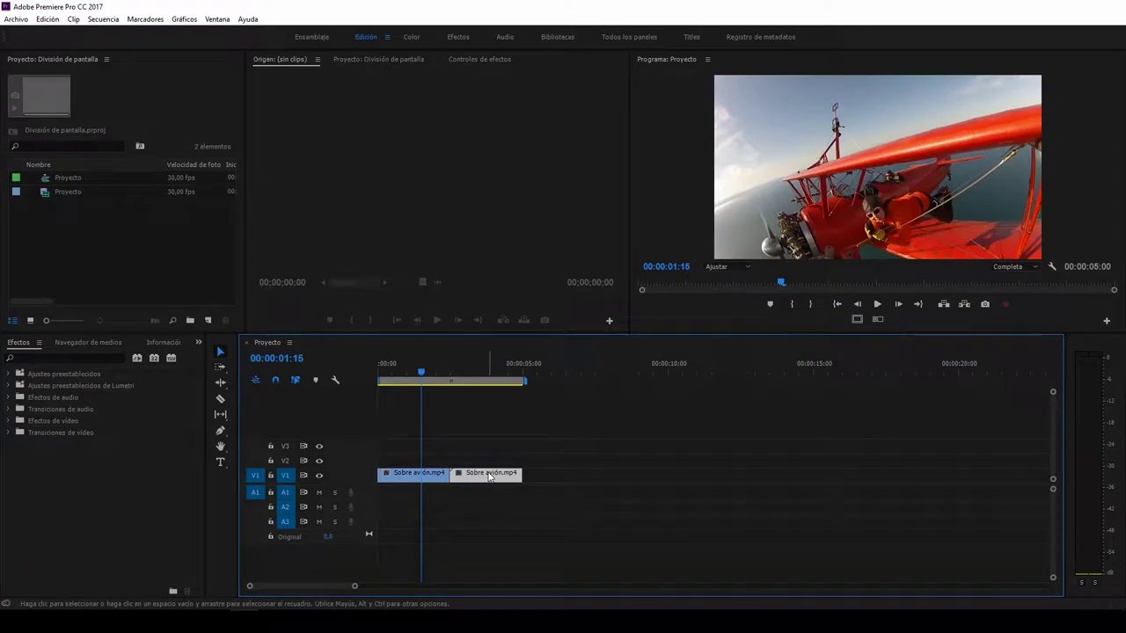
Step: Move the second Sobre avión clip onto V2 directly above the first, starting at 00:00:00:00
drag(488, 475, 417, 461)
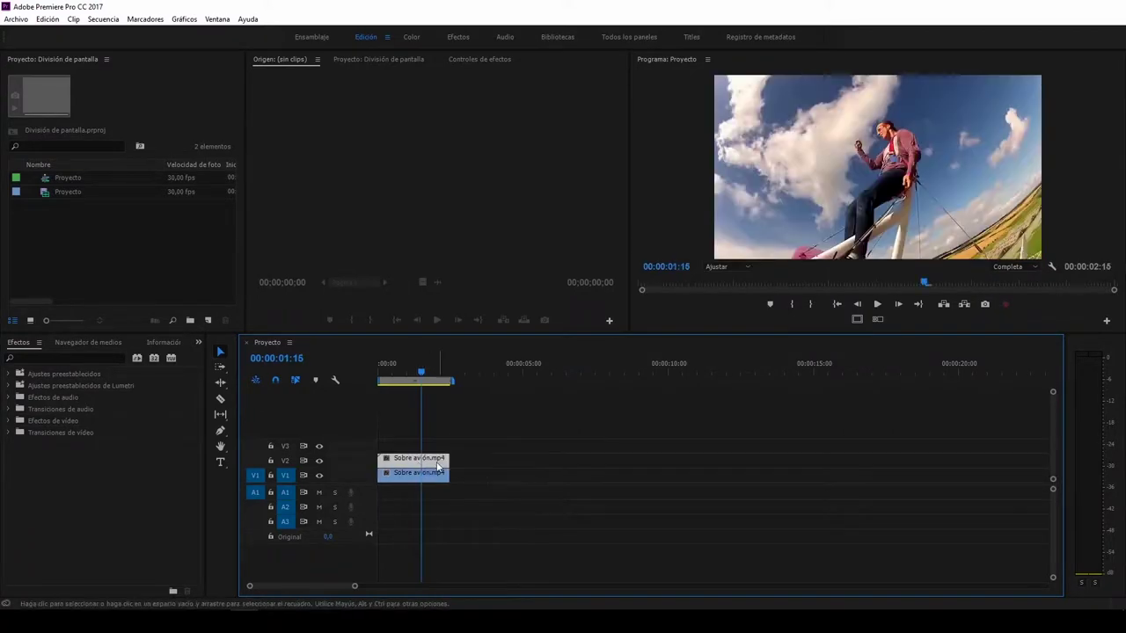
click(393, 374)
drag(393, 375, 401, 375)
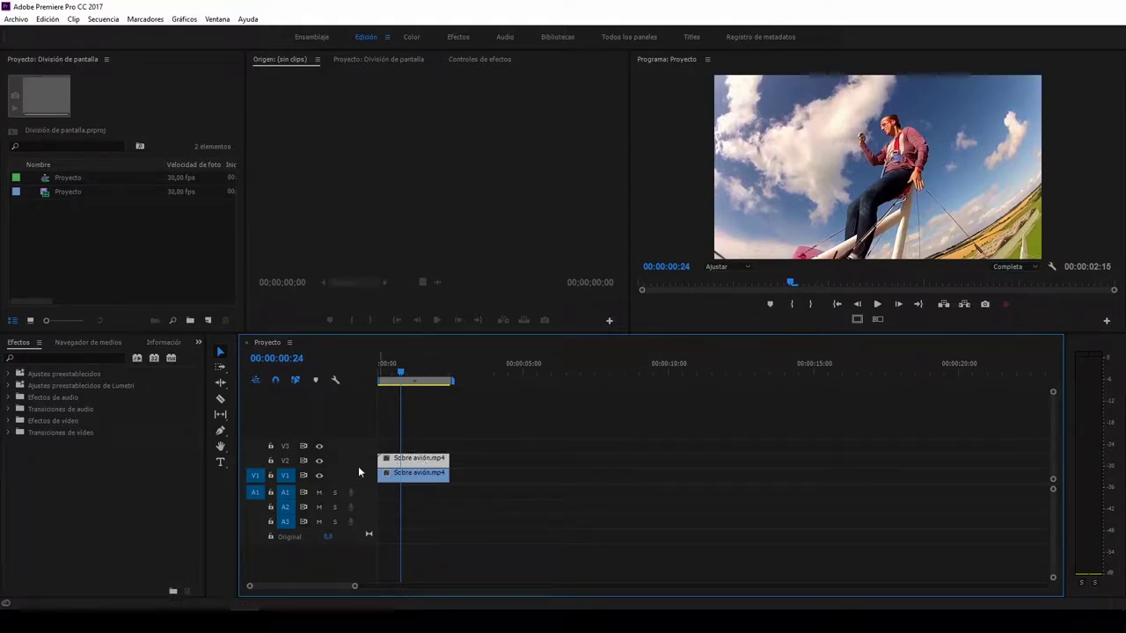
Step: Apply Recortar from Efectos de vídeo > Transformar to both the V2 and V1 clips
click(8, 421)
click(15, 537)
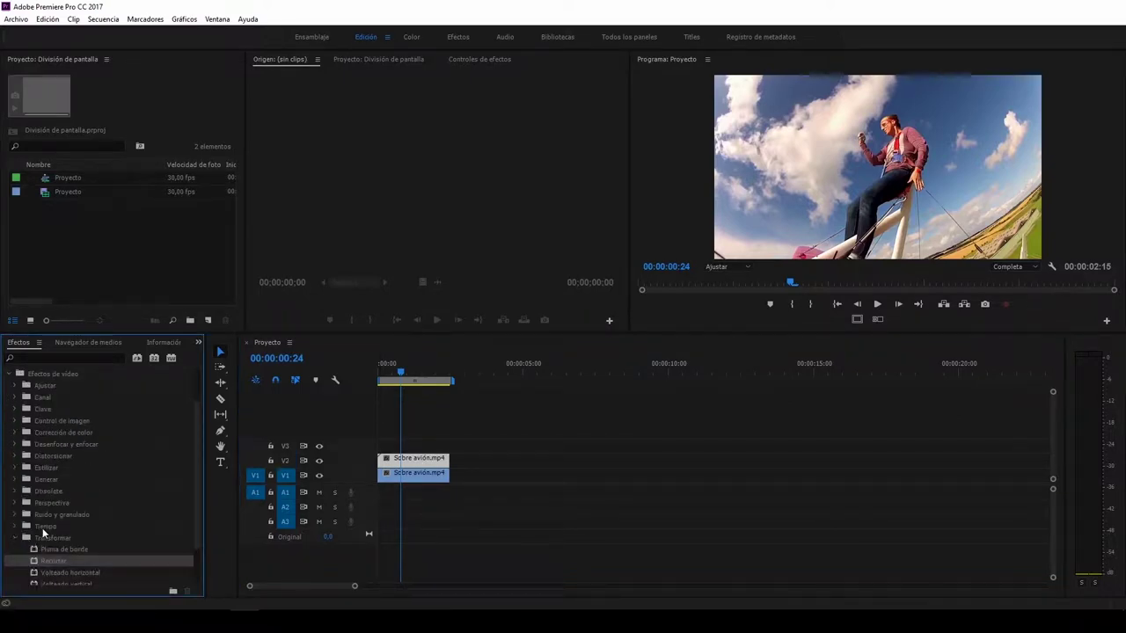
scroll(42, 533, down, 2)
drag(52, 519, 441, 474)
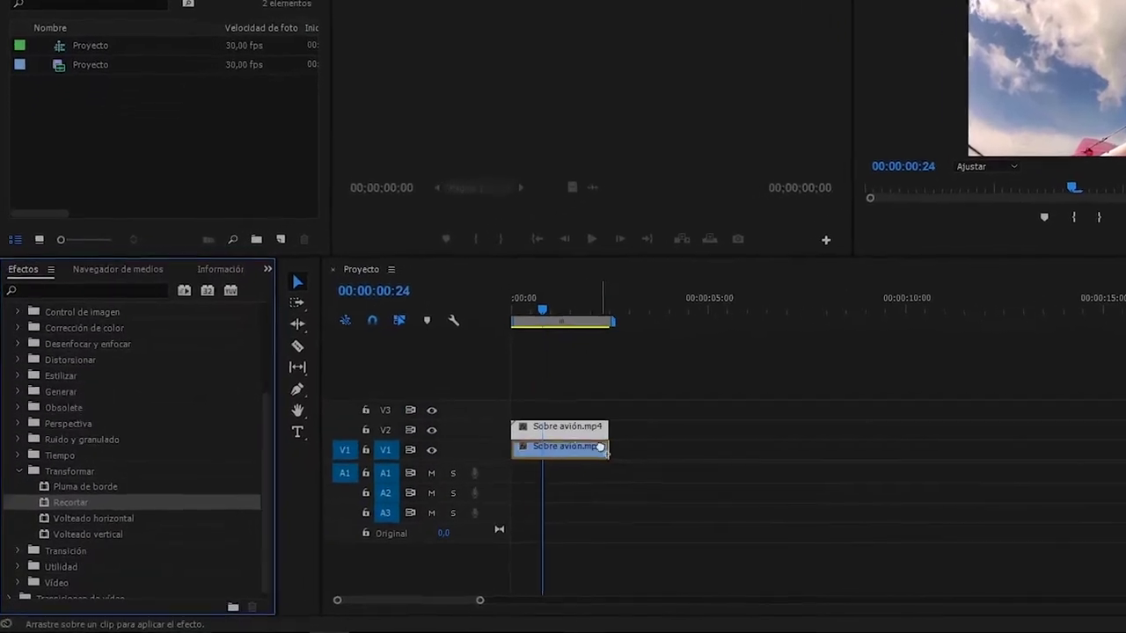
drag(601, 446, 556, 425)
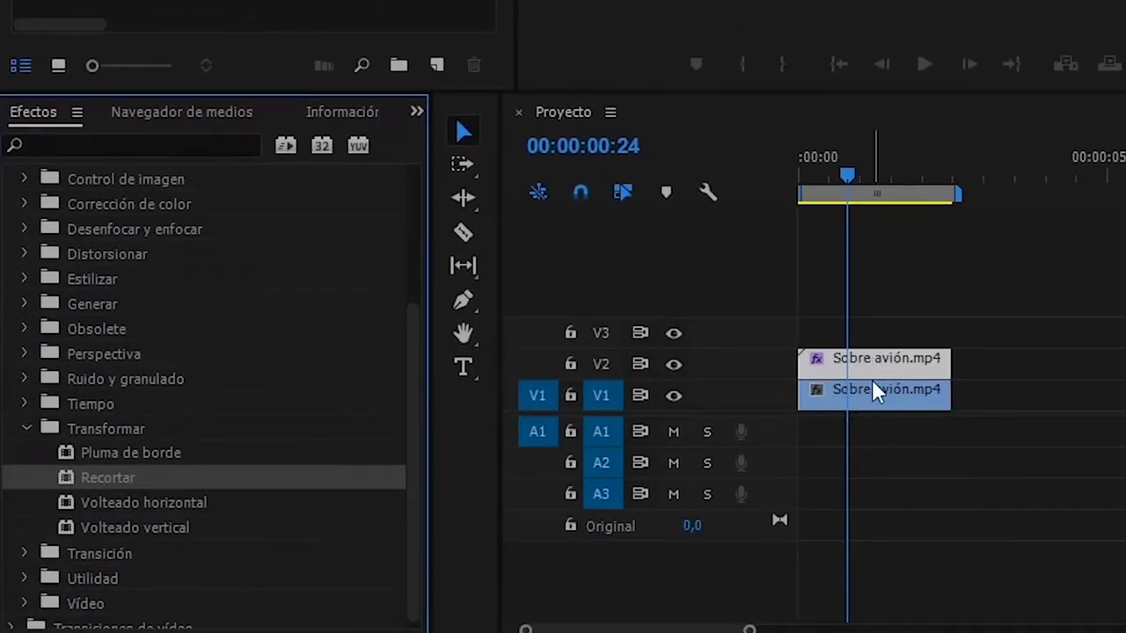
click(871, 361)
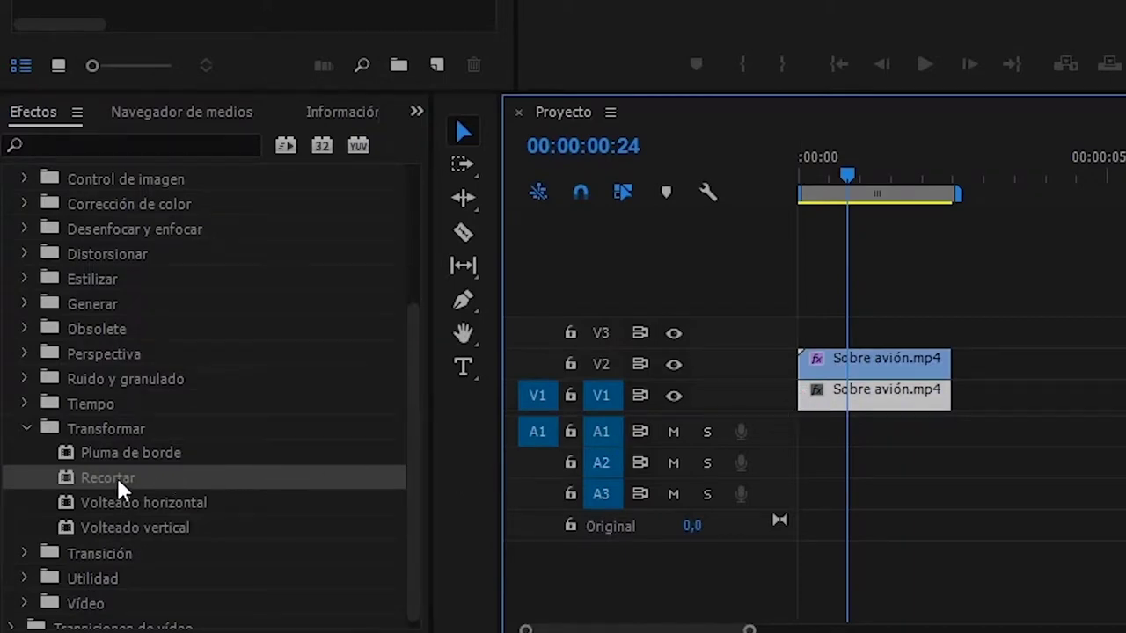
click(890, 397)
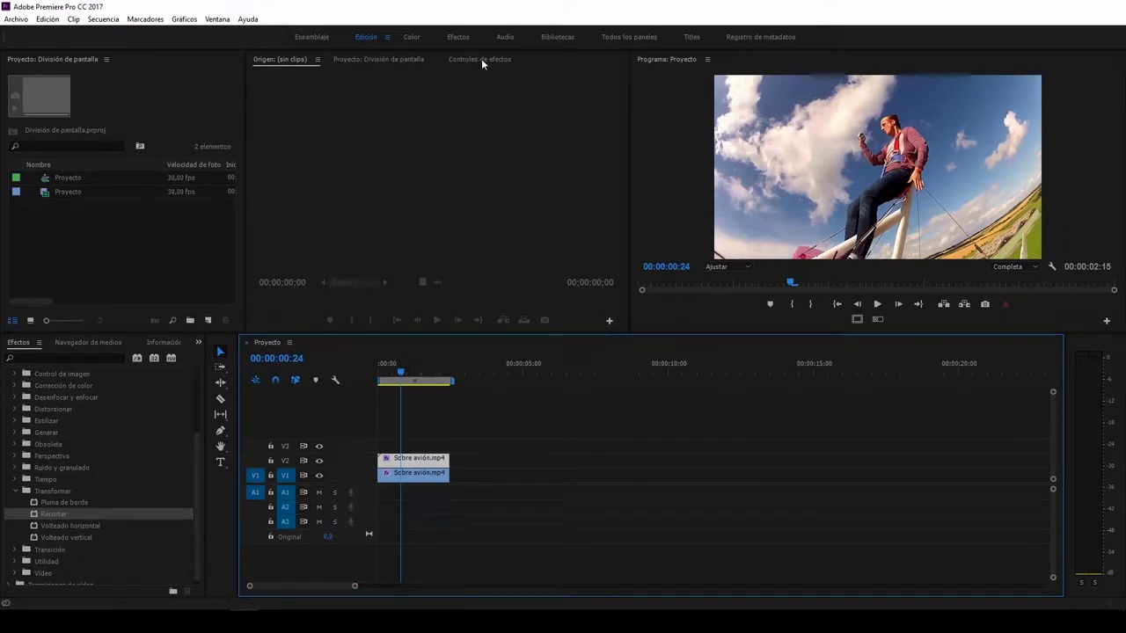
Step: Show the top clip's Controles de efectos, down to its Recortar values all at 0,0 %
click(479, 59)
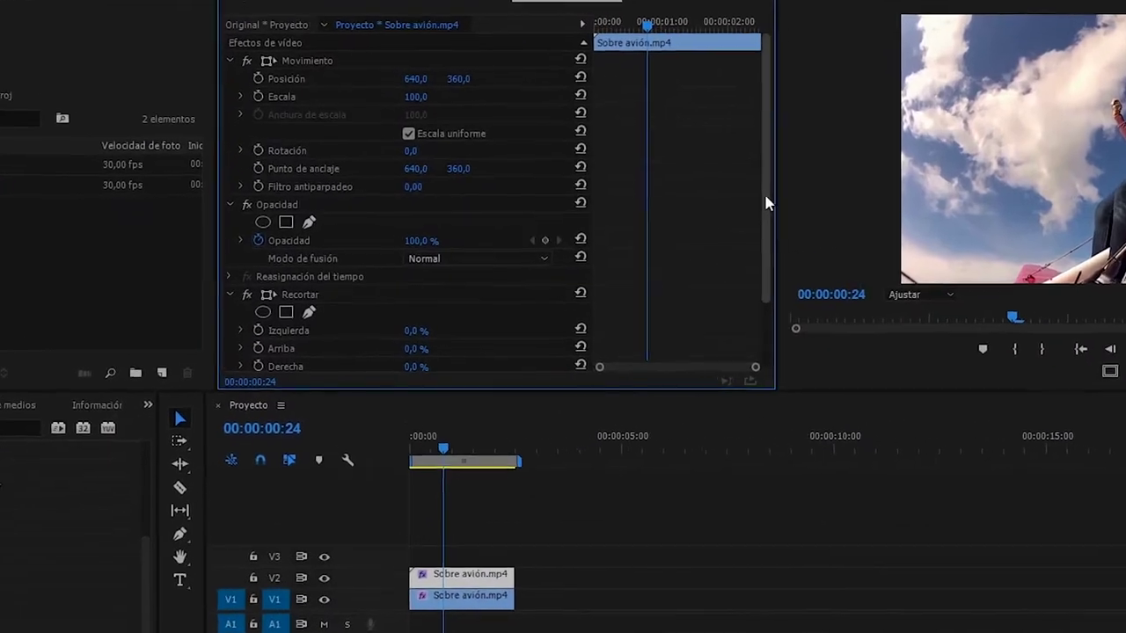
scroll(765, 202, down, 3)
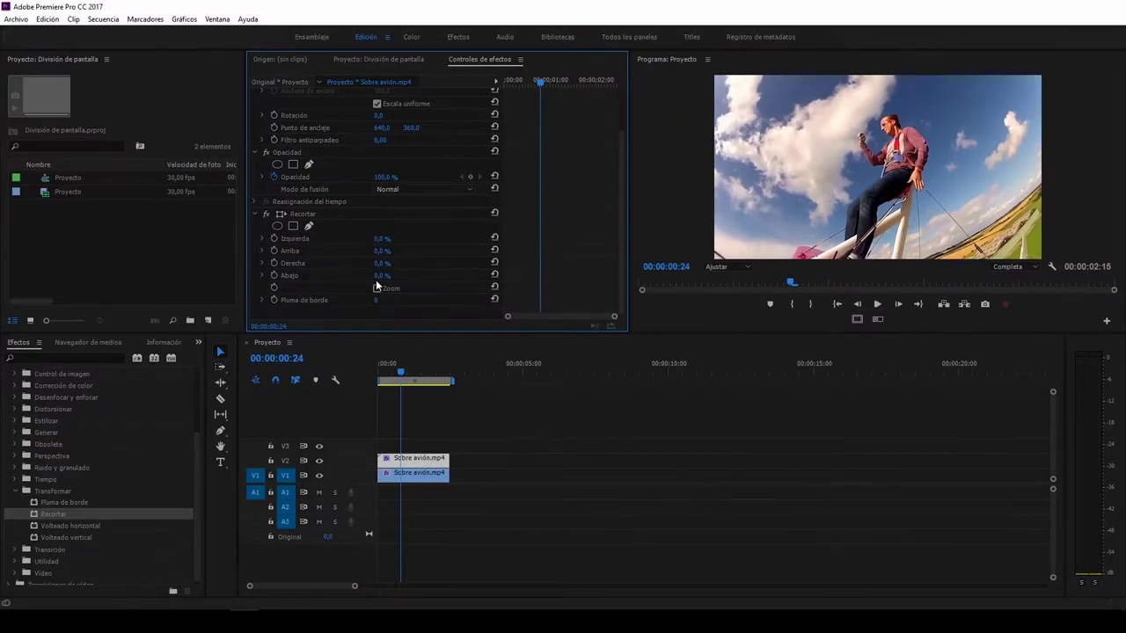
Step: Crop the top clip's bottom (Abajo) to 35 % and turn on the safe-margin guides
drag(377, 279, 404, 279)
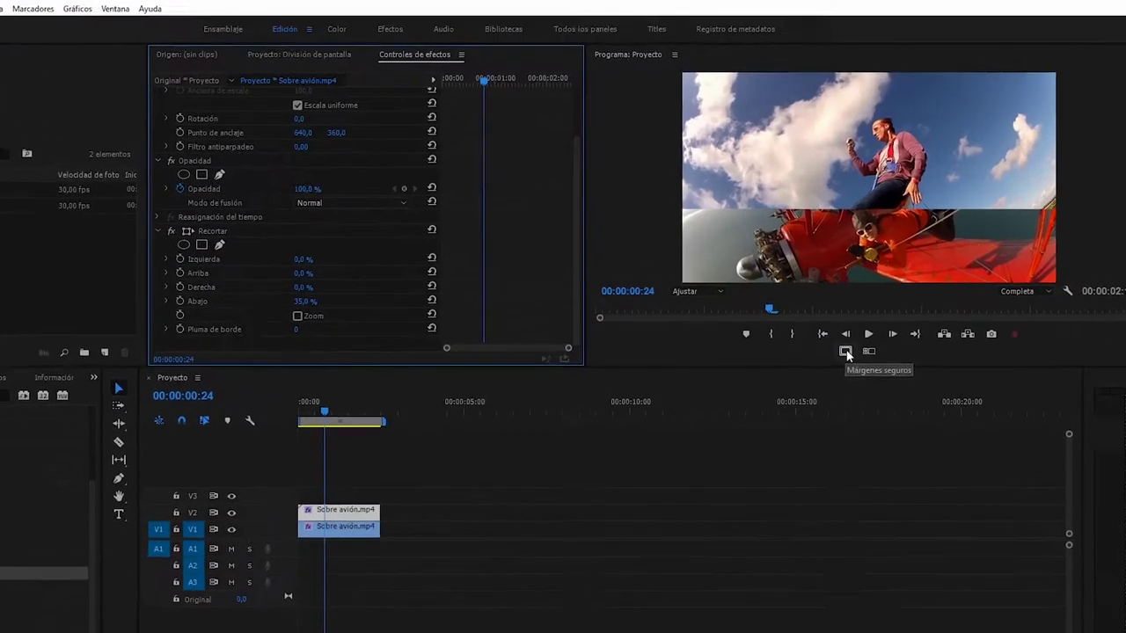
click(857, 319)
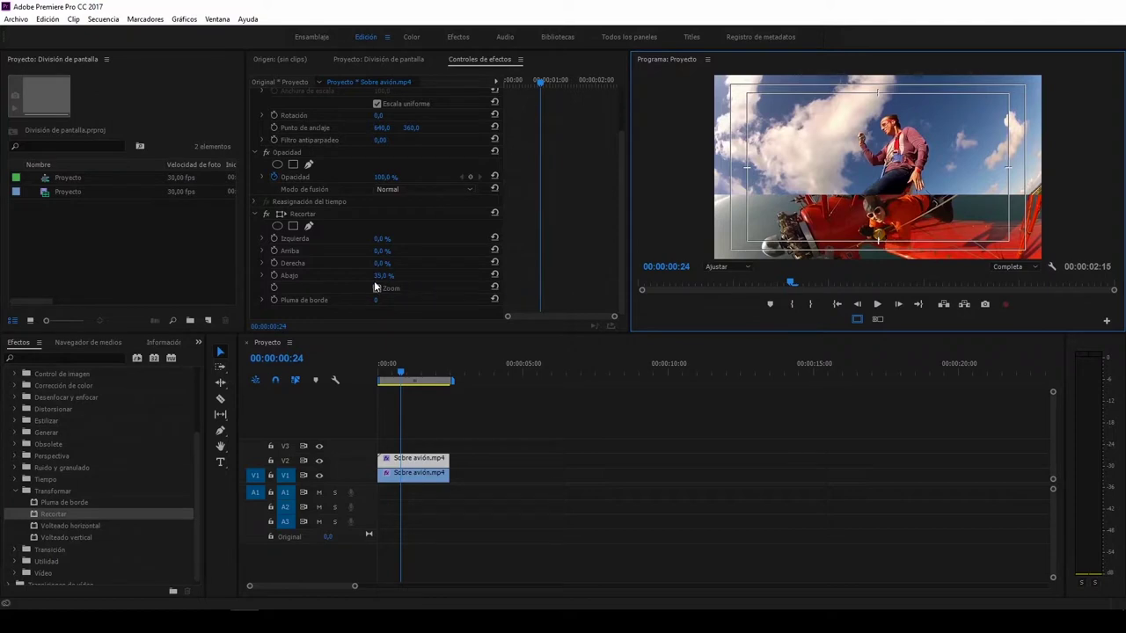
Step: Set the top clip's Abajo crop to 50 % and its Posición Y to 352
drag(383, 276, 397, 276)
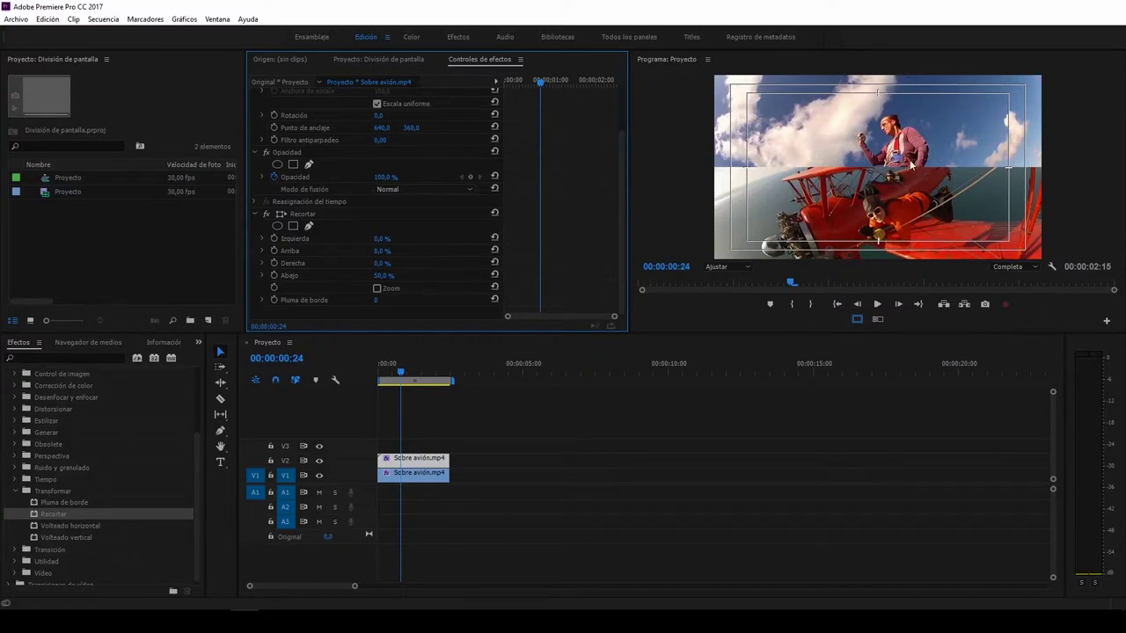
drag(621, 138, 618, 89)
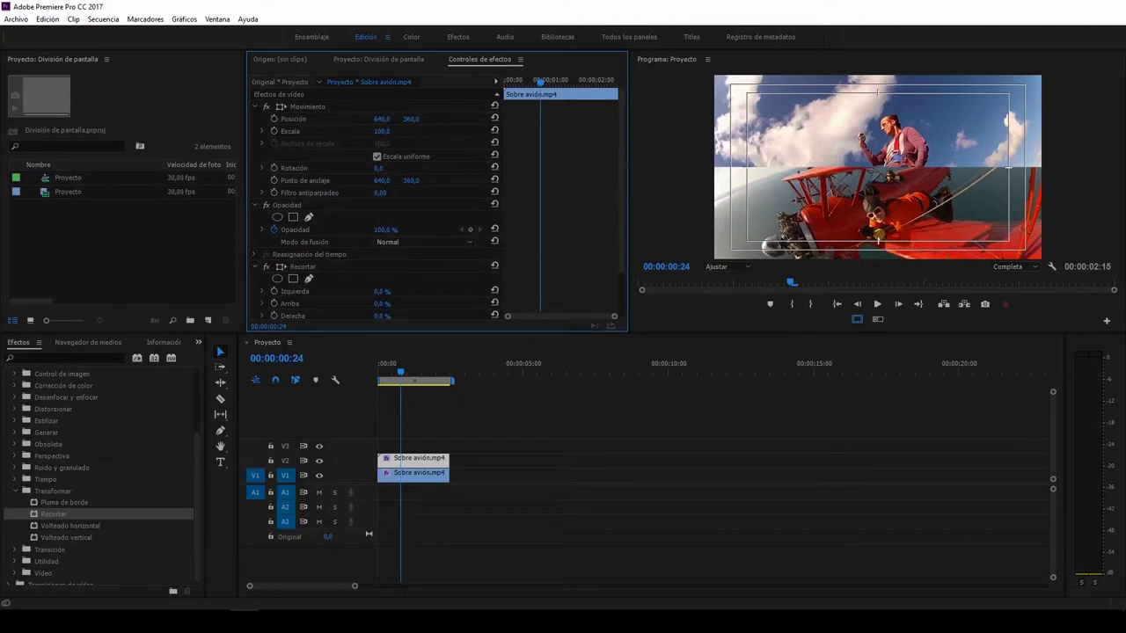
drag(410, 119, 435, 120)
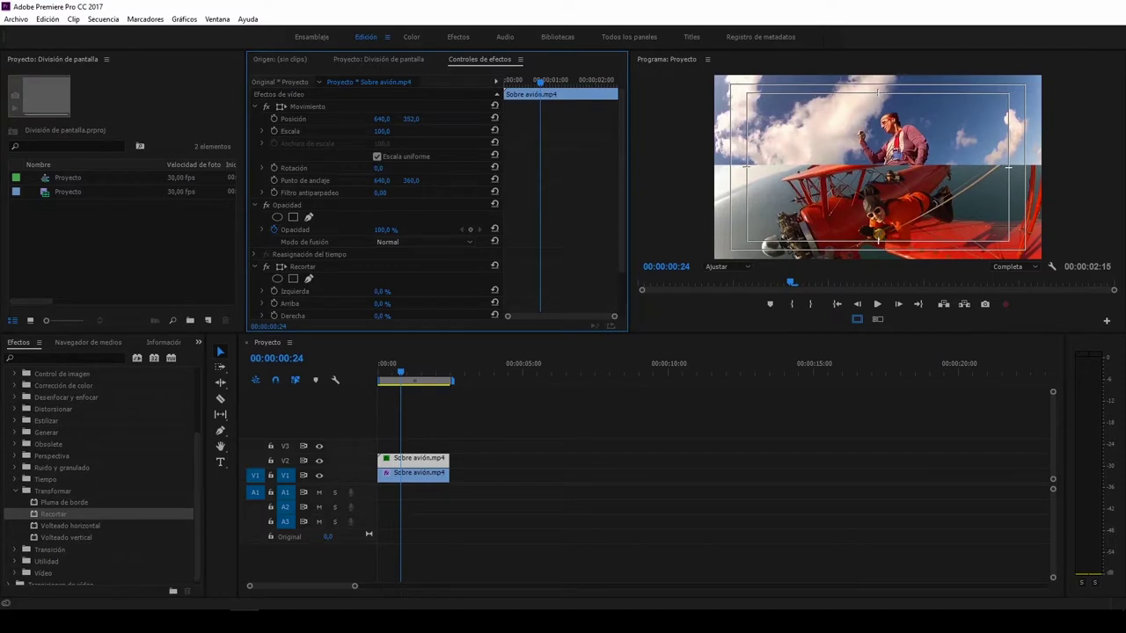
click(841, 240)
scroll(319, 287, down, 2)
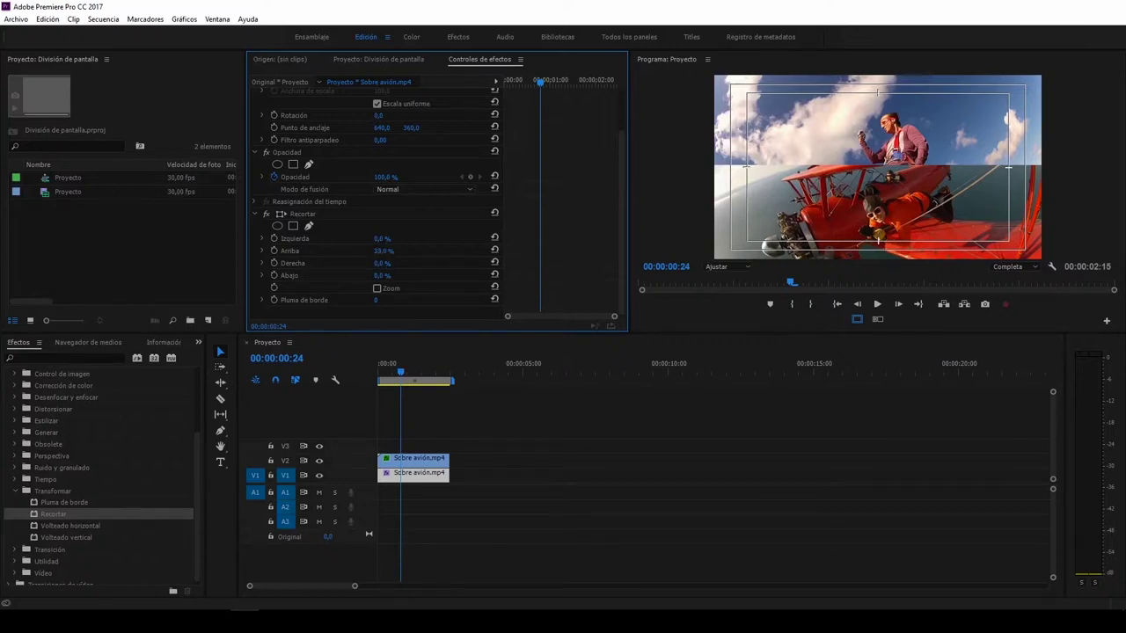
Step: Set the red-plane V1 clip's Recortar Arriba to 50 %, leaving a thin seam between halves
mouse_move(384, 250)
mouse_down()
mouse_move(398, 250)
mouse_move(387, 251)
mouse_up()
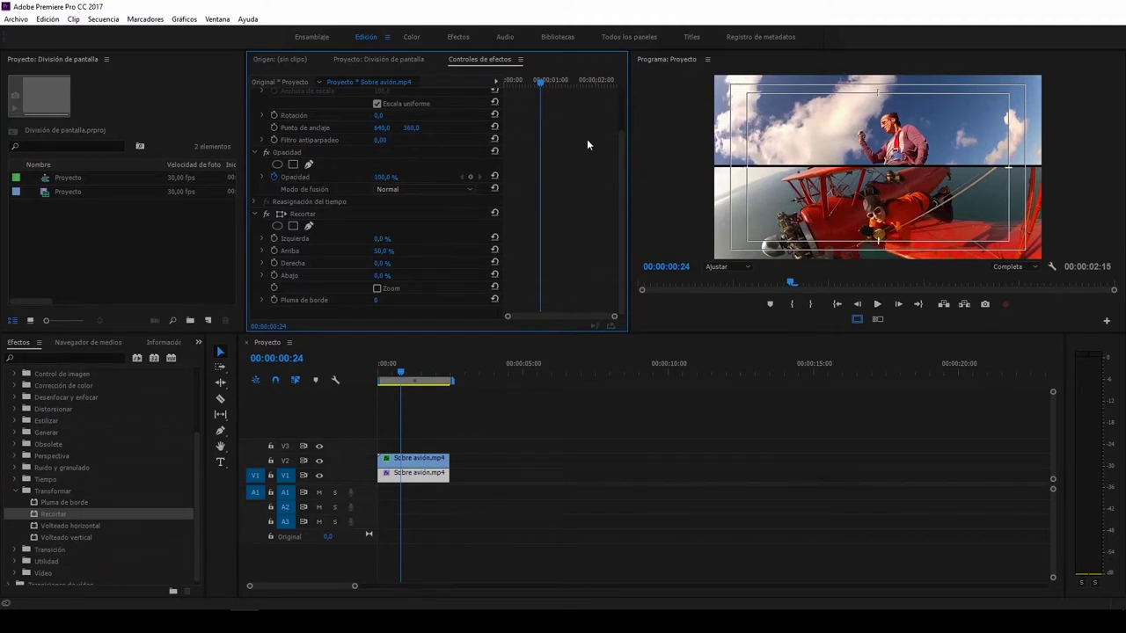
Step: Lower the red-plane clip on V1 to Posición Y 369
scroll(619, 144, up, 3)
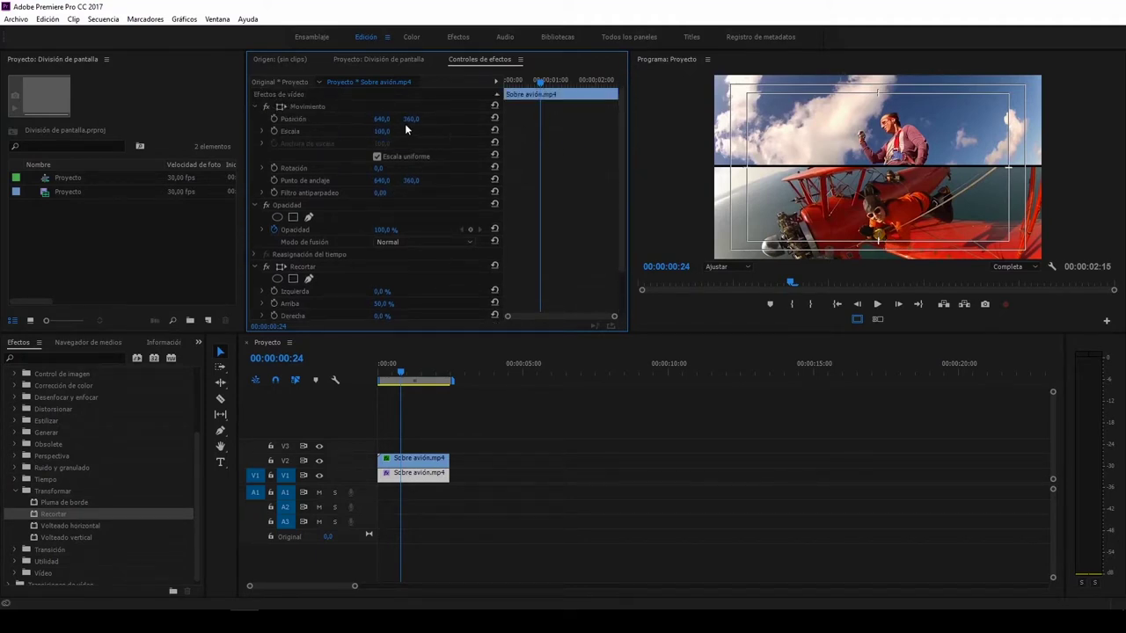
drag(411, 119, 422, 119)
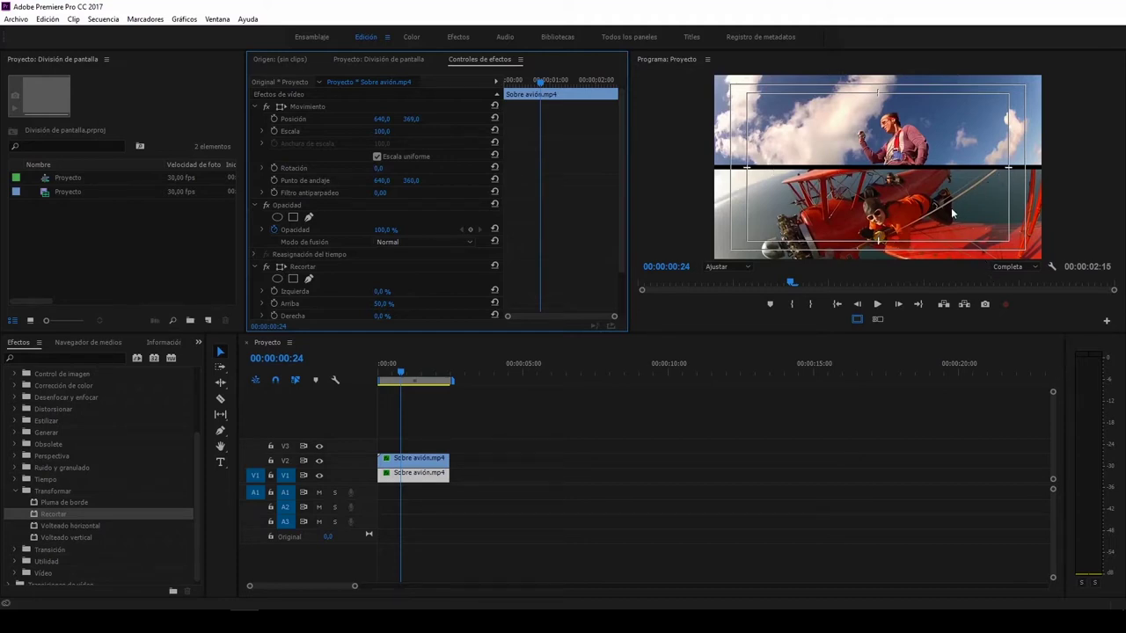
drag(891, 123, 891, 116)
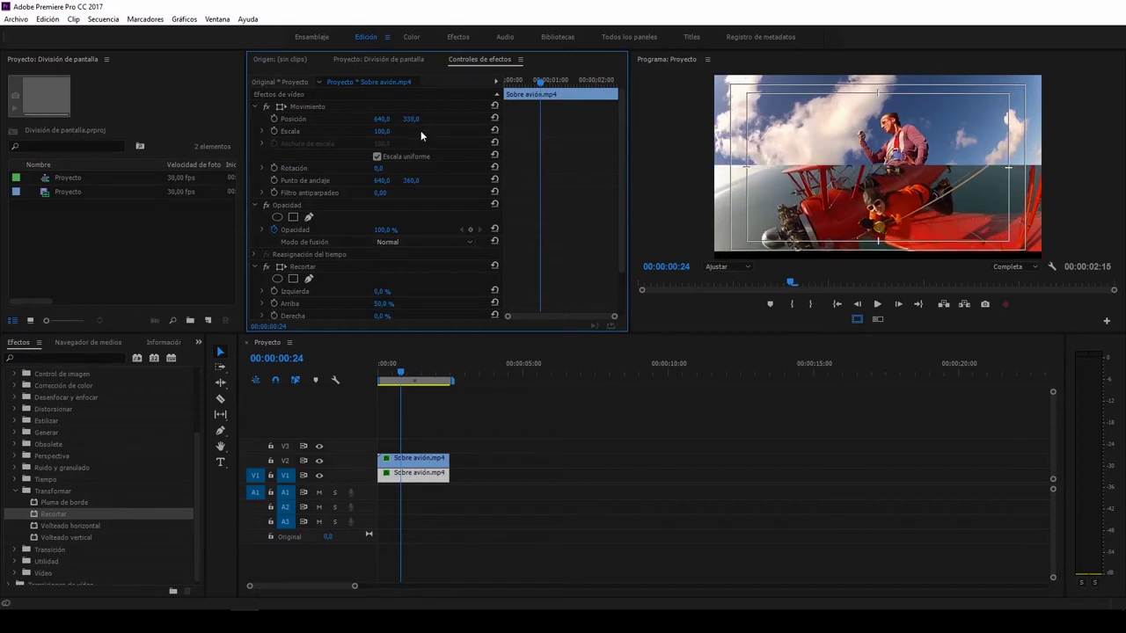
drag(411, 119, 433, 119)
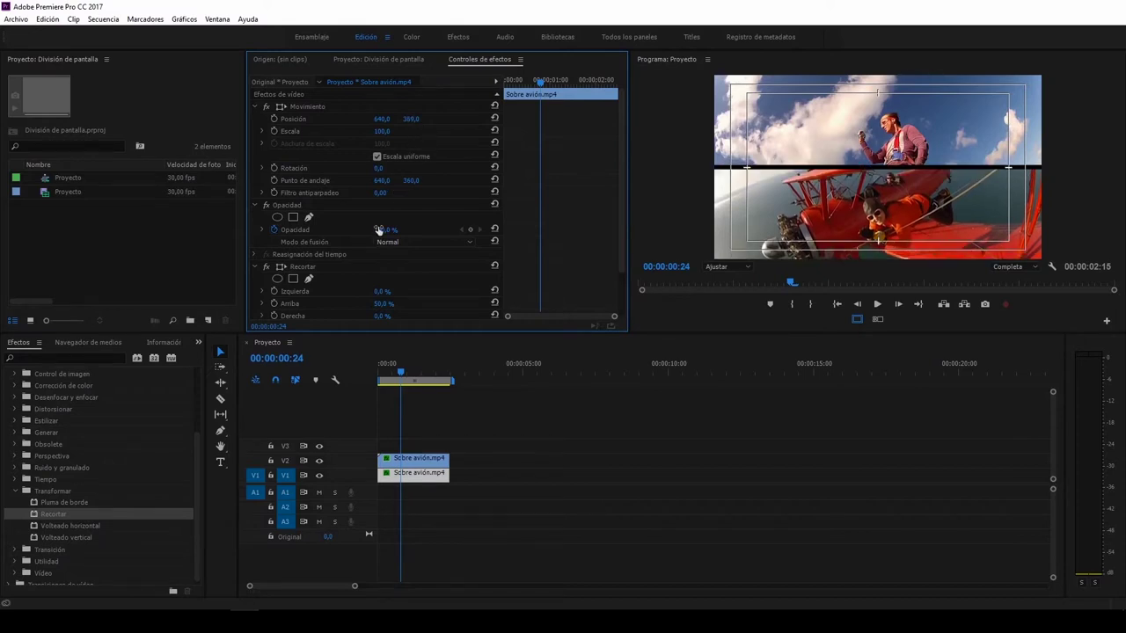
Step: Raise the man's clip on V2 to Posición Y 295, widening the black gap
click(413, 473)
drag(411, 119, 416, 124)
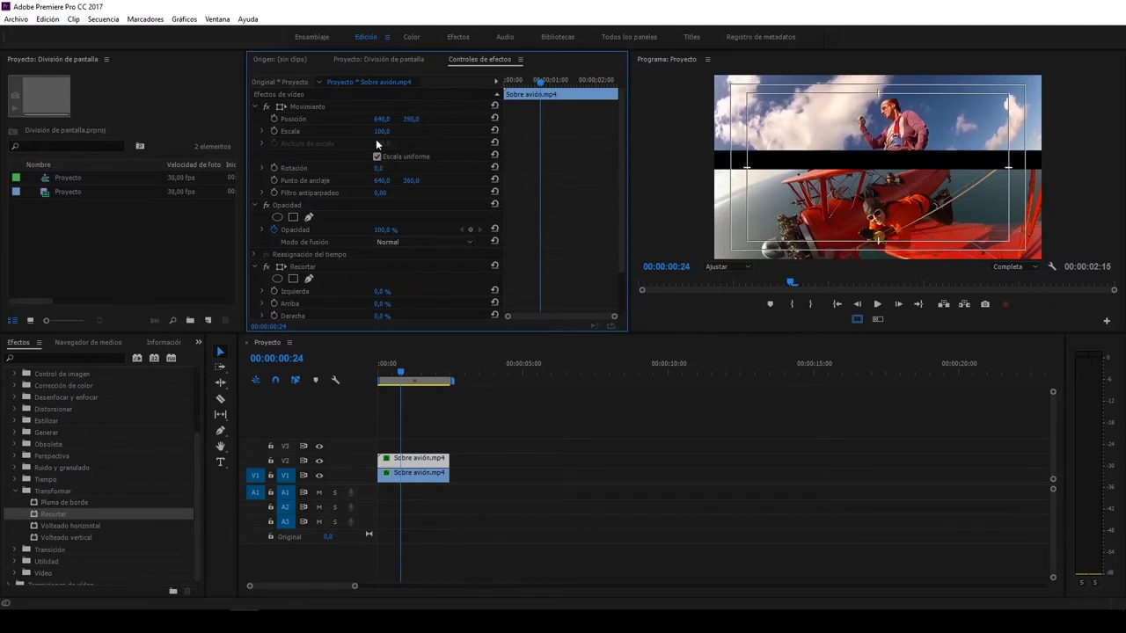
scroll(621, 236, down, 2)
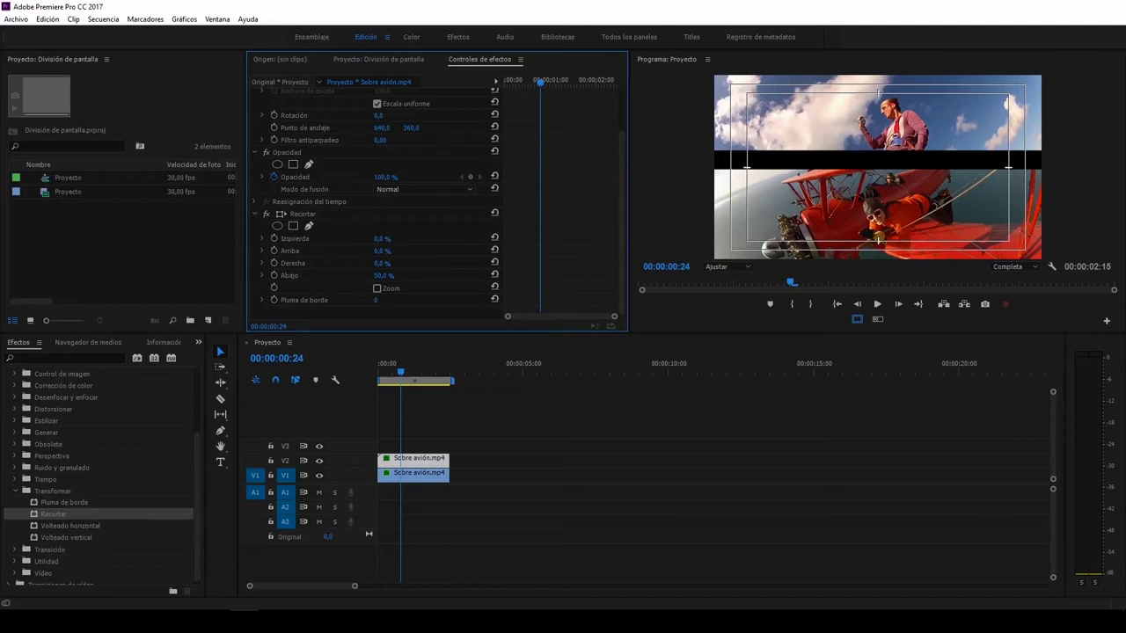
Step: Reduce the man's clip Abajo crop from 50 % to 42 %, shrinking the gap to a thin line
drag(383, 275, 376, 276)
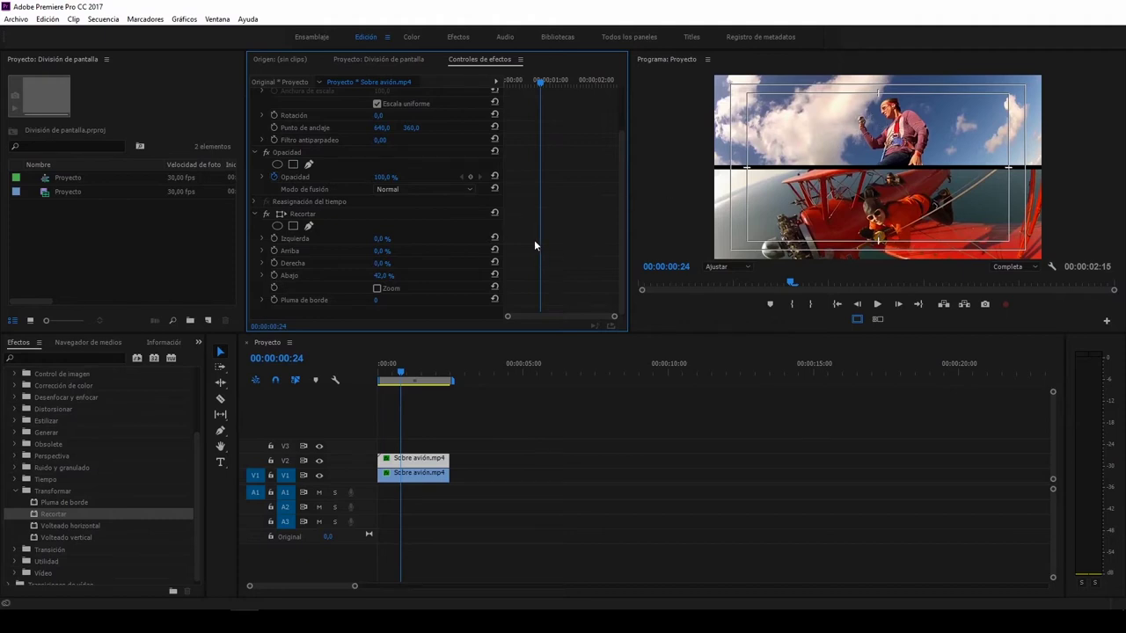
mouse_move(624, 189)
mouse_down()
mouse_move(623, 136)
mouse_move(623, 189)
mouse_up()
Step: Hide the safe margins, play the split-screen sequence, and scrub back to review it
click(856, 317)
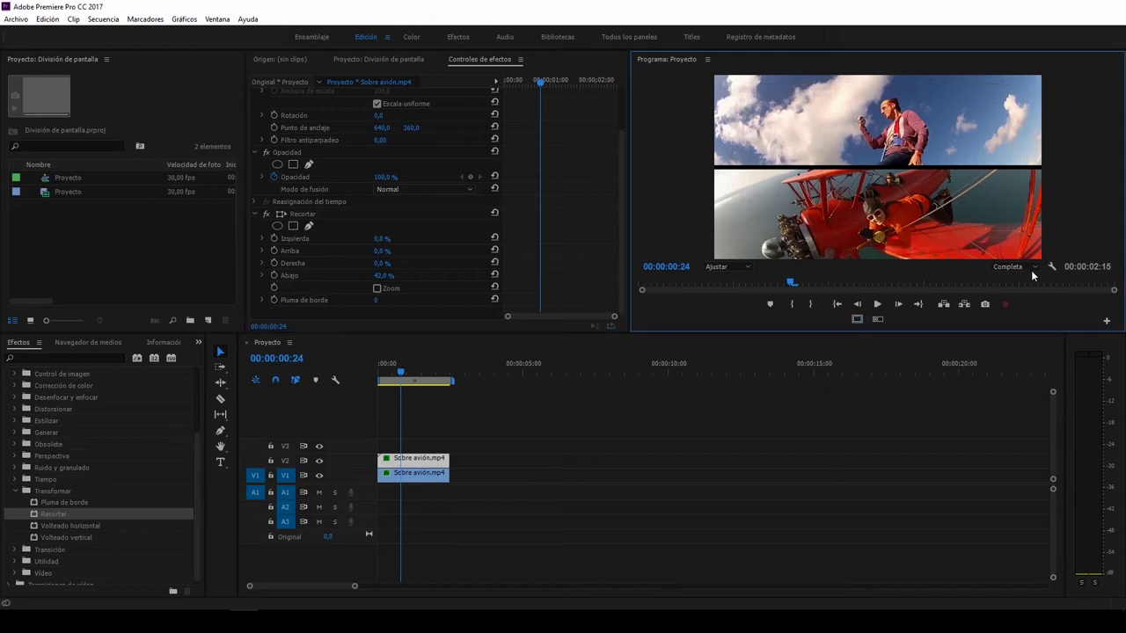
click(358, 372)
key(space)
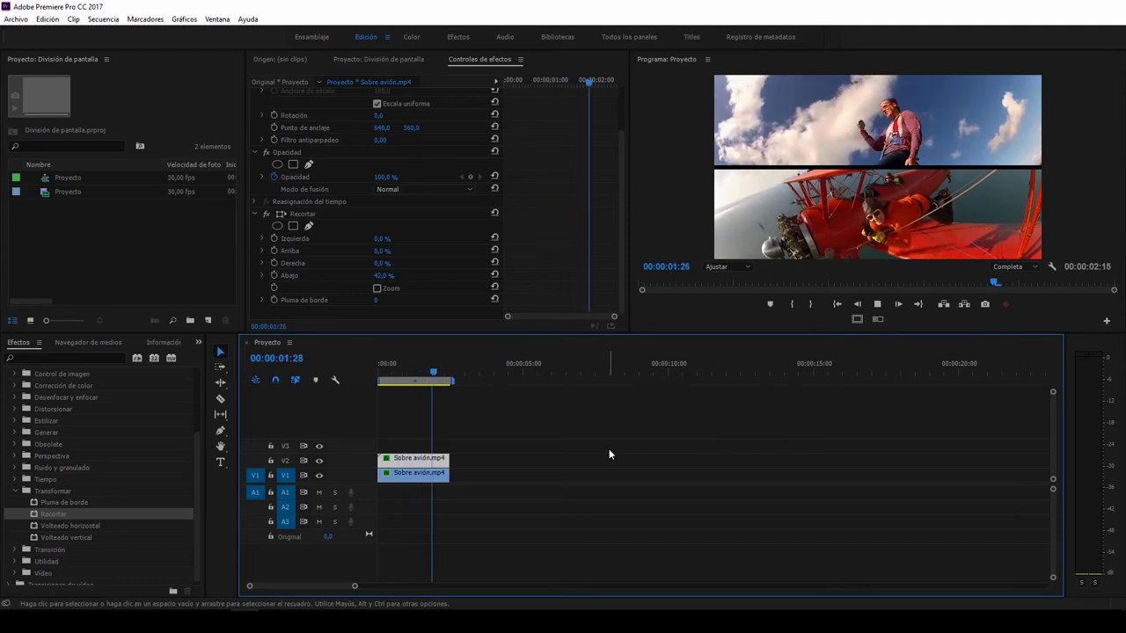
drag(431, 370, 423, 373)
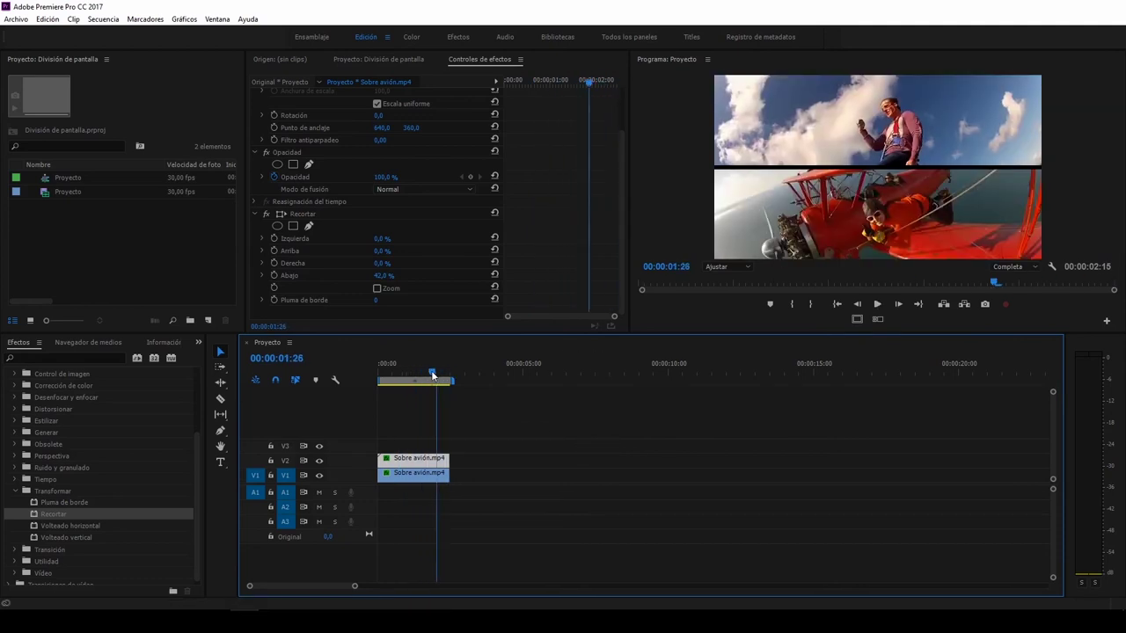